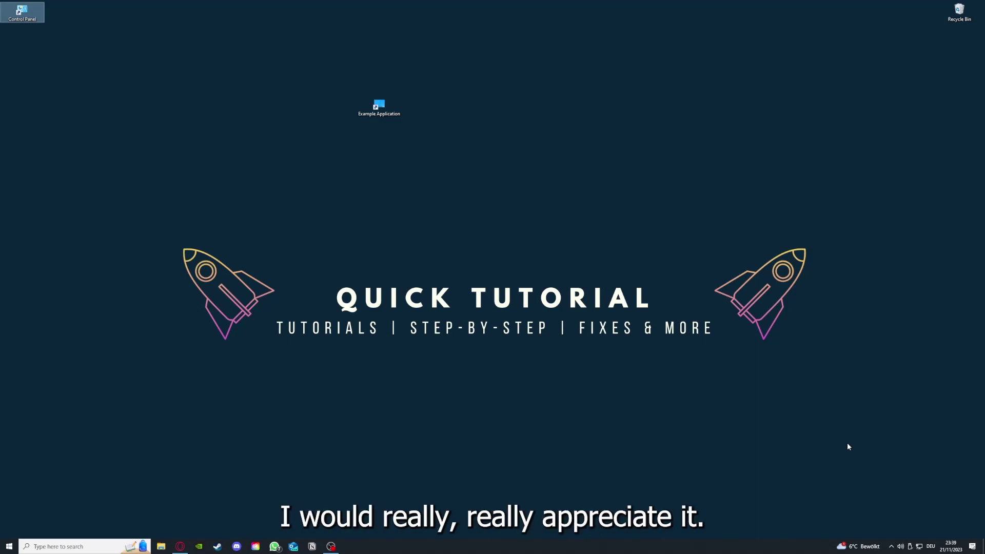
- Clear the Control Panel icon's selection and drag selection boxes over the desktop banner area
left_click(698, 369)
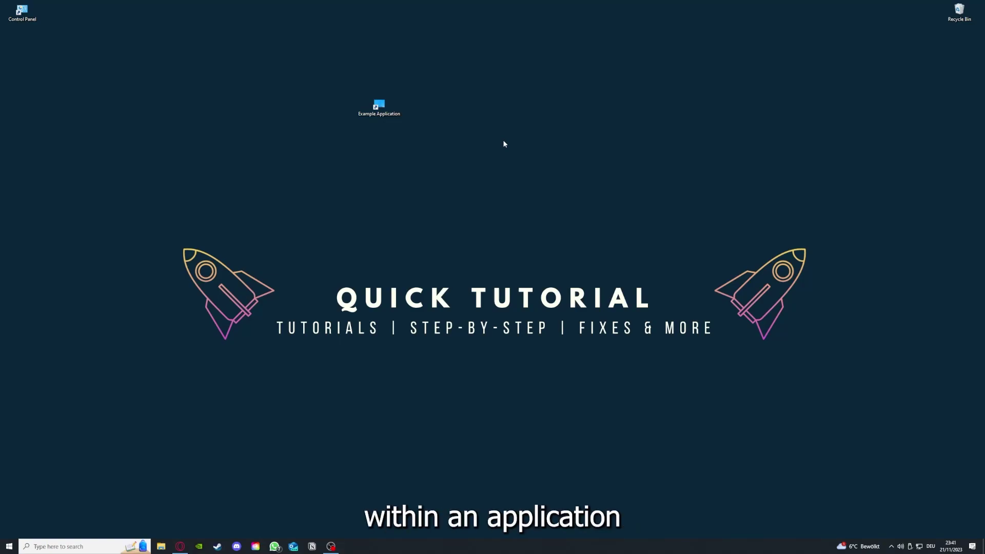
left_click_drag(130, 191, 832, 412)
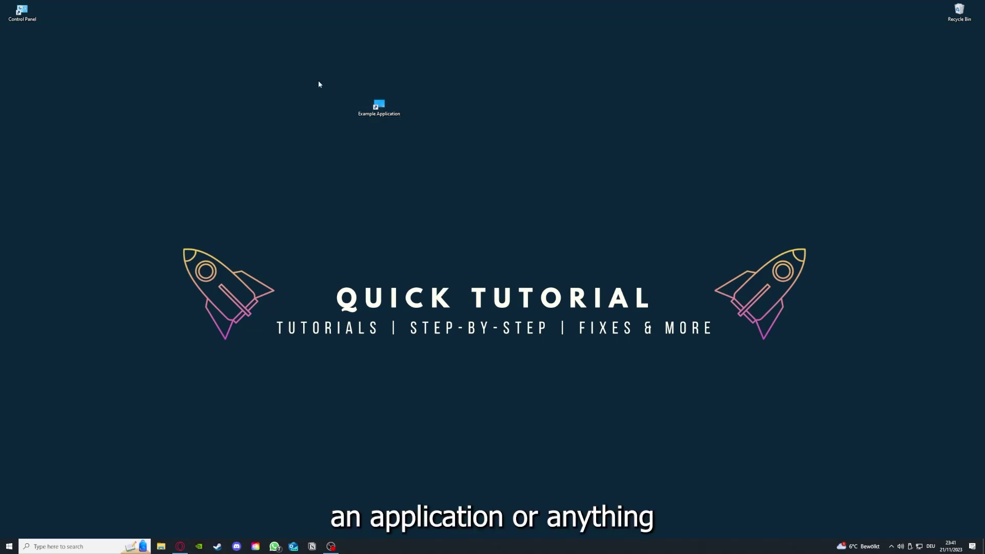
left_click_drag(129, 192, 816, 401)
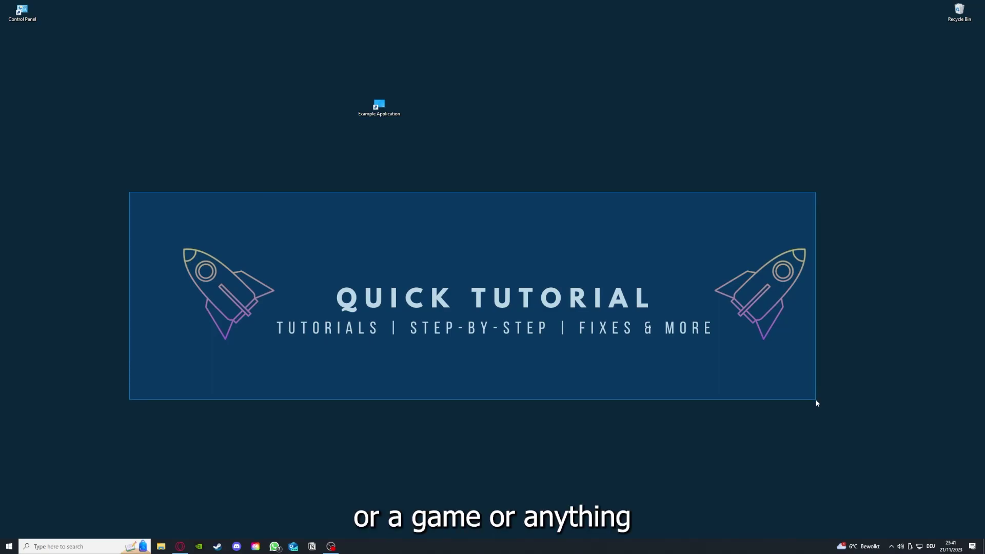
left_click_drag(817, 403, 831, 415)
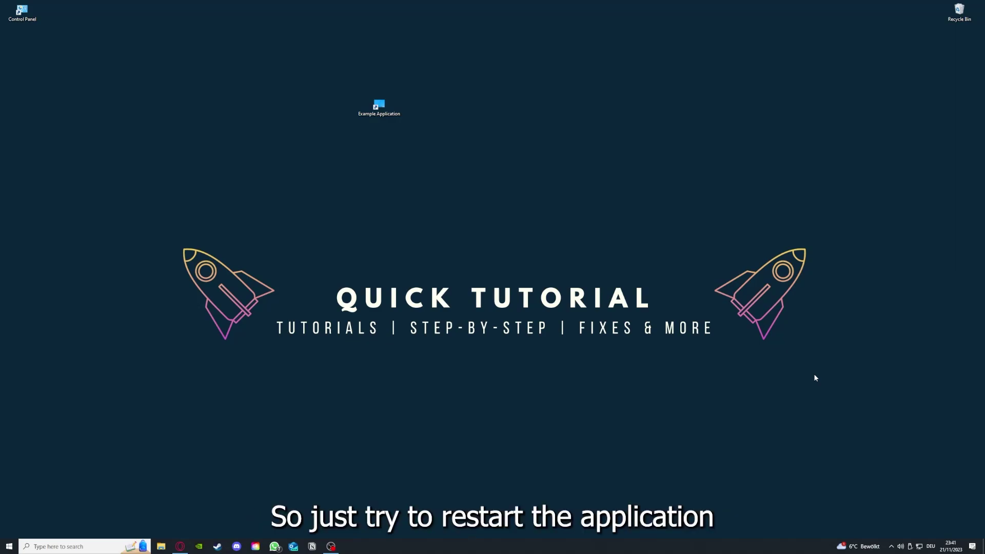
- Launch the Example Application shortcut, close the Desktop folder, then end the Task Manager process
double_click(378, 108)
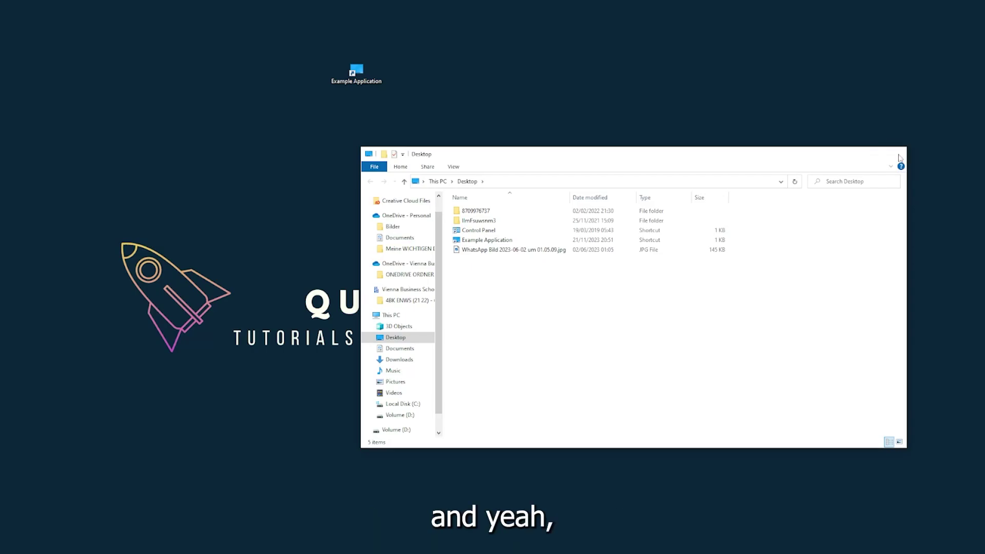
left_click(897, 156)
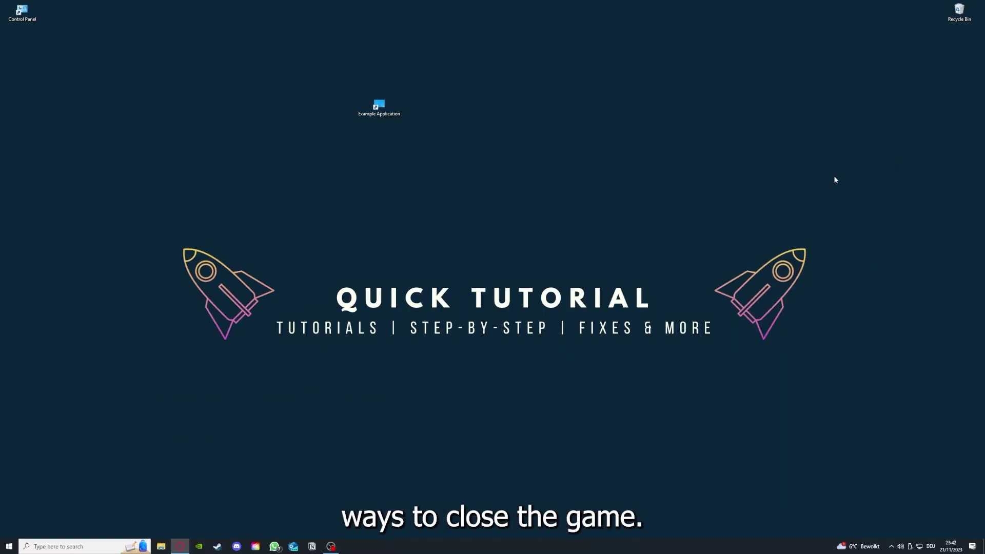
right_click(370, 547)
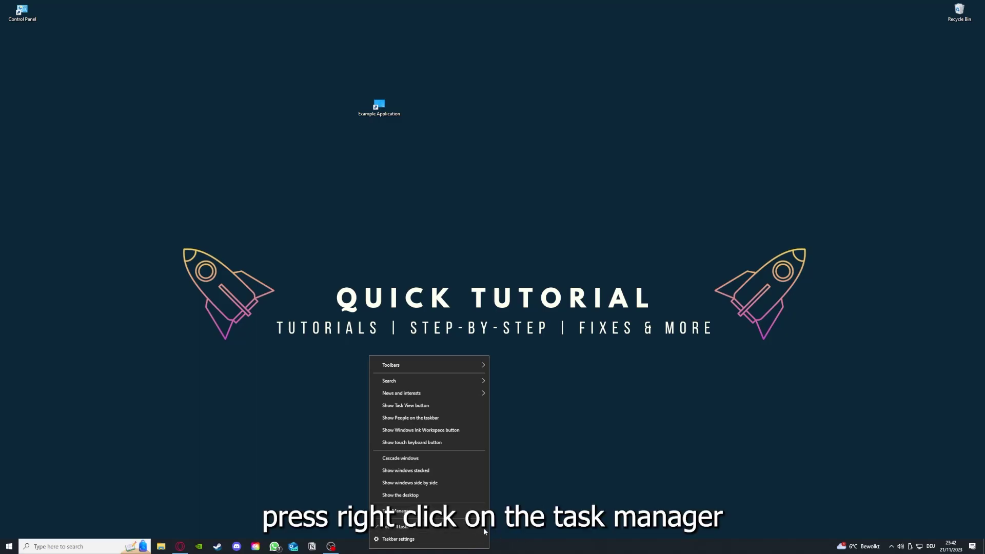
left_click(441, 513)
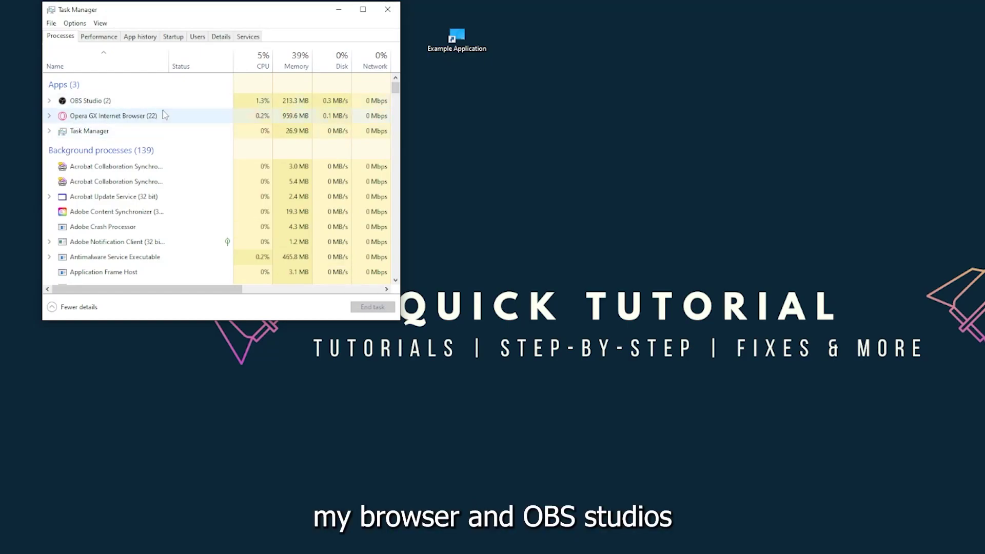
left_click(184, 132)
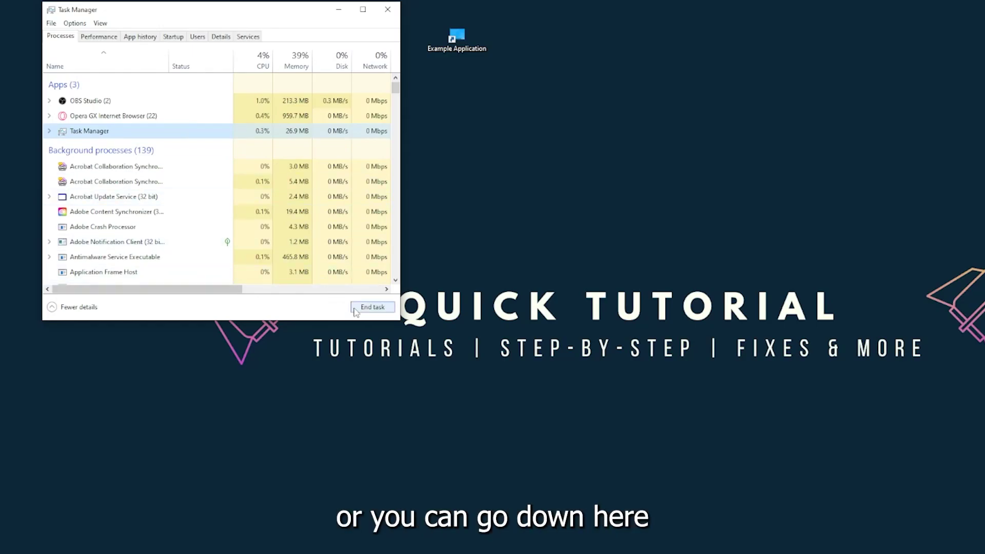
left_click(371, 307)
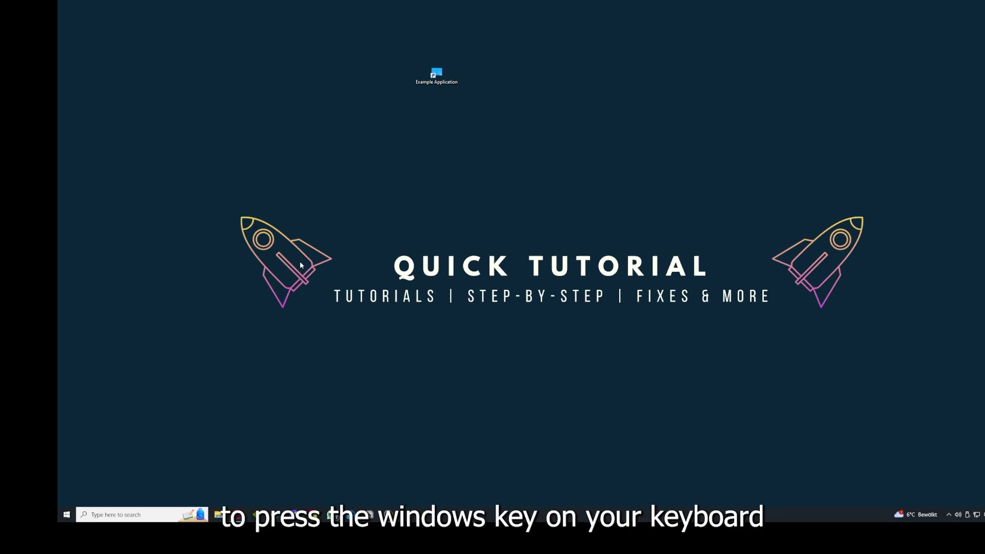
- Bring up the Start menu's power choices showing Restart, then dismiss the Start menu
key("super")
key("super")
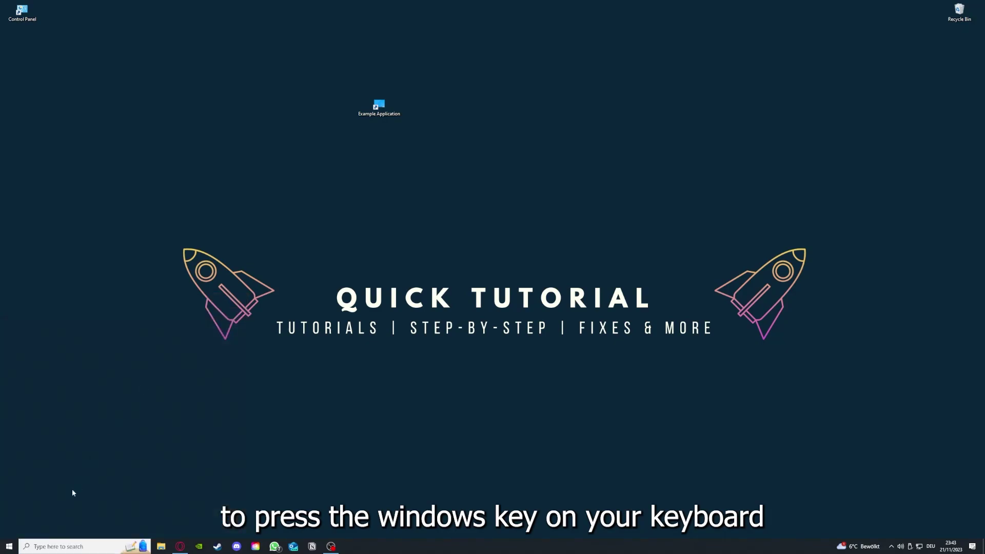
left_click(11, 542)
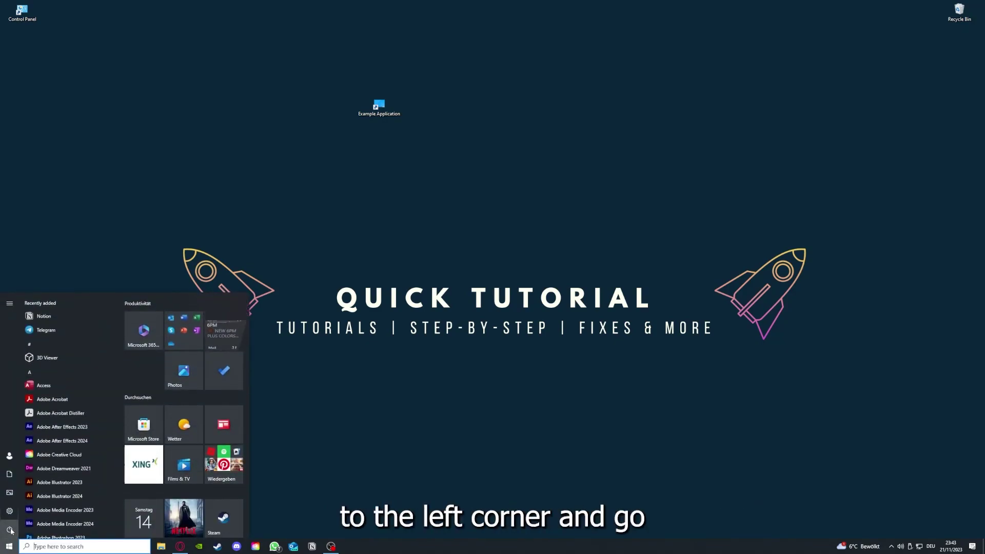
mouse_move(10, 530)
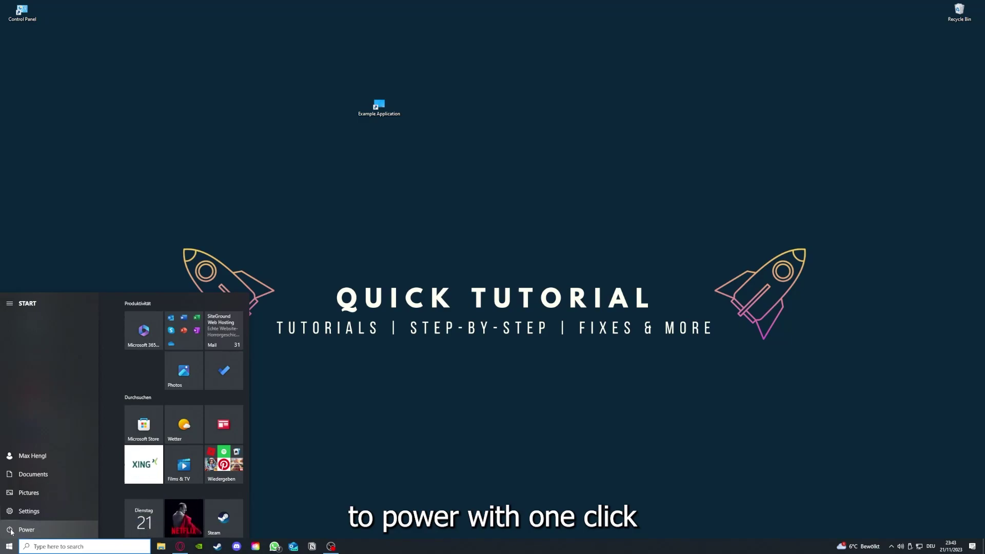
left_click(10, 530)
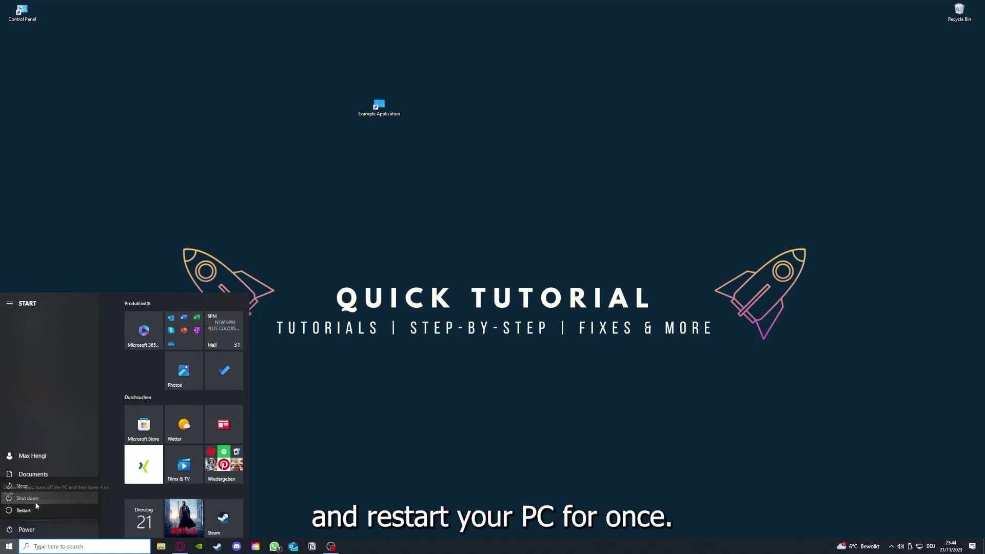
left_click(394, 395)
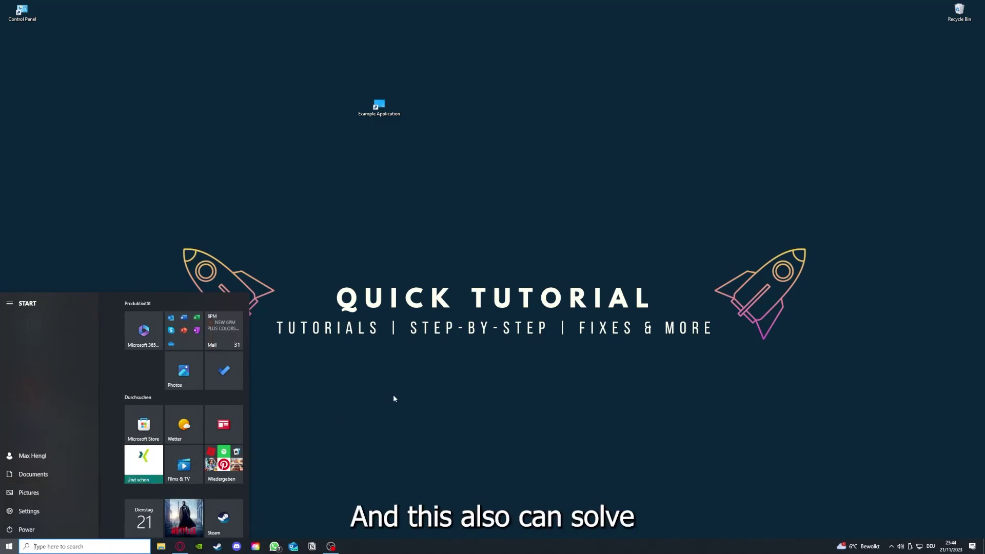
left_click(389, 393)
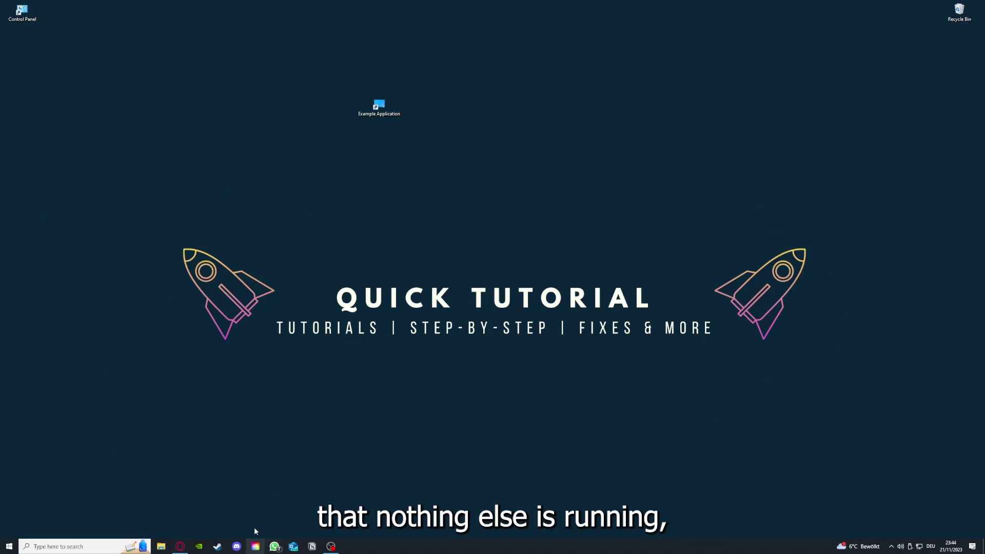
- Reopen Task Manager on the Startup tab and maximize its window
right_click(382, 546)
left_click(410, 518)
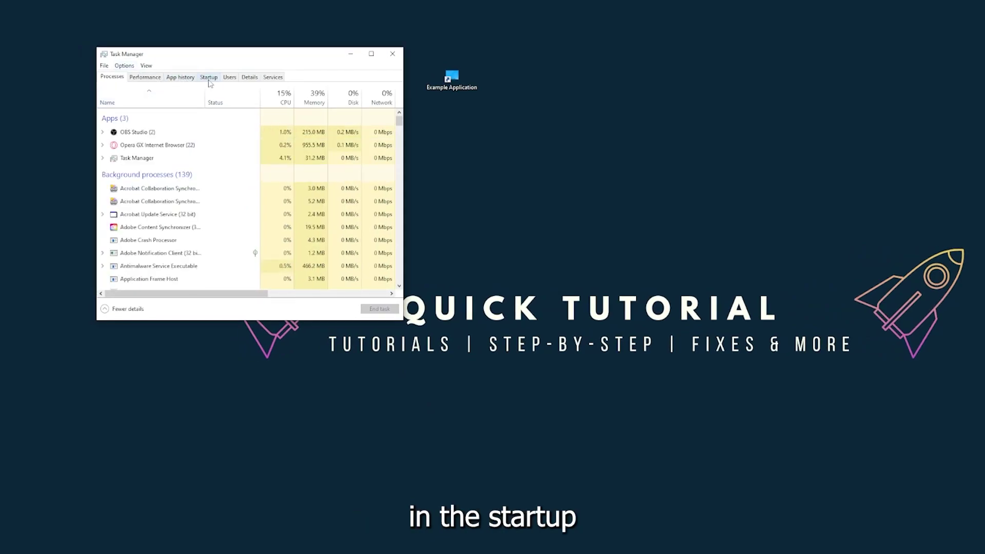
left_click(209, 78)
scroll(220, 205, "down", 5)
scroll(205, 256, "up", 5)
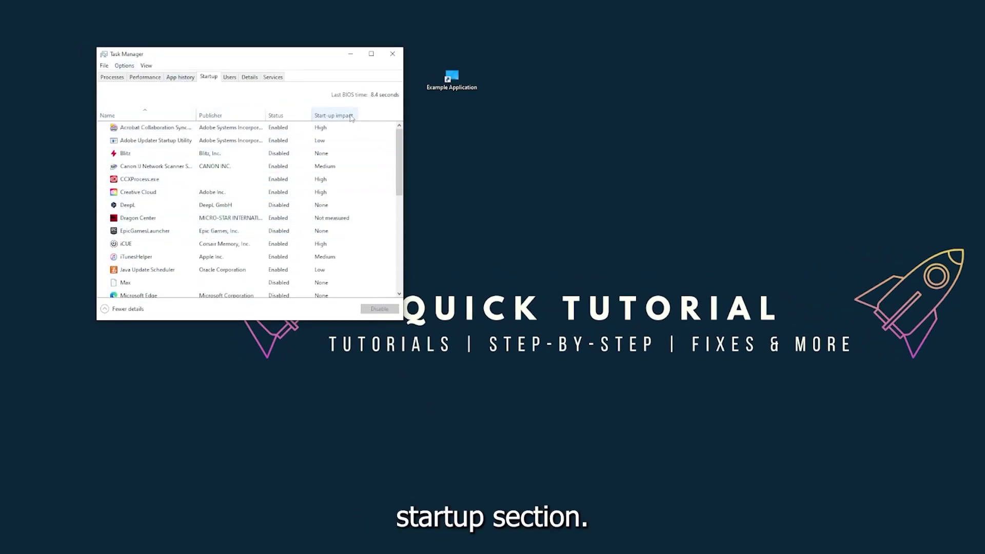
right_click(395, 546)
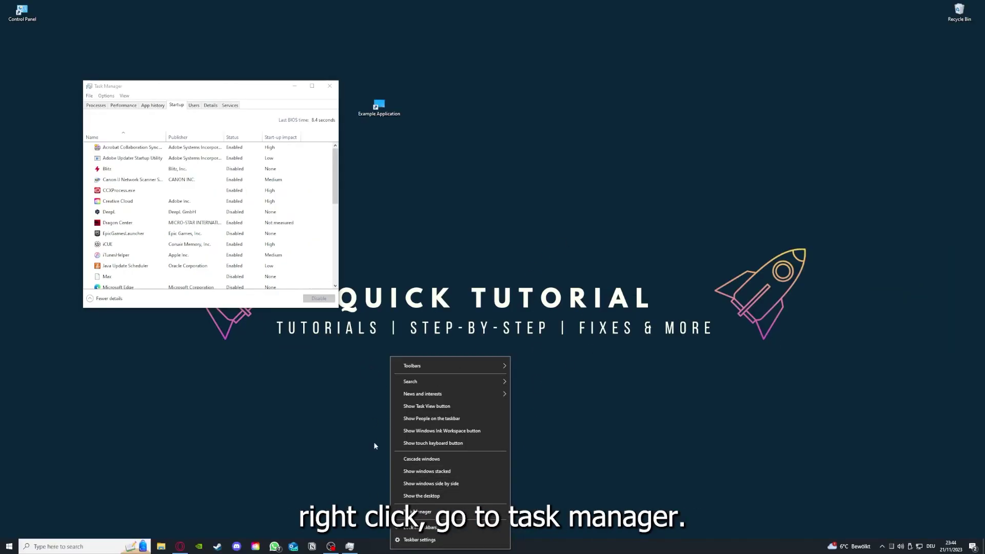
left_click(417, 511)
left_click(312, 86)
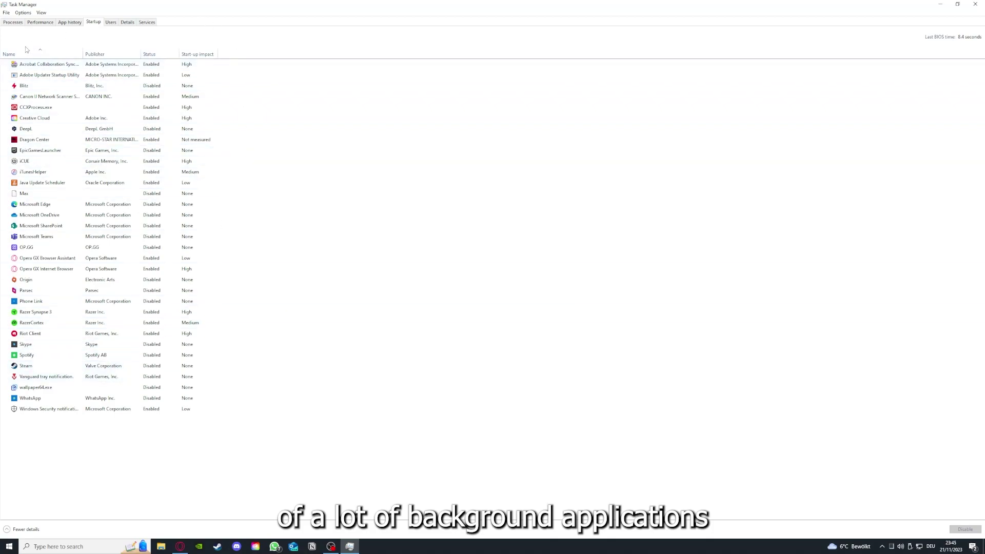
- Check the Acrobat, OneDrive, SharePoint, Phone Link and iTunesHelper startup entries without disabling any
right_click(160, 65)
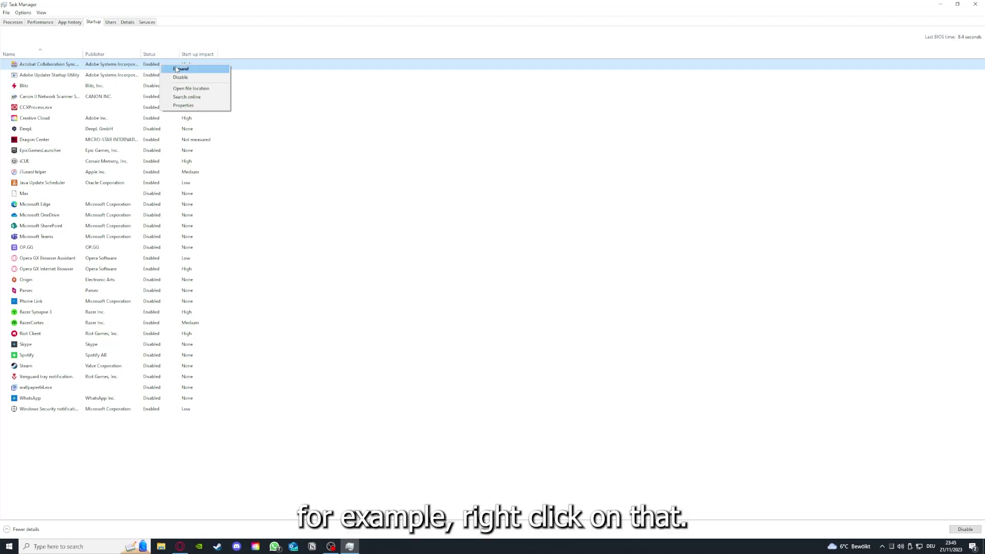
left_click(340, 107)
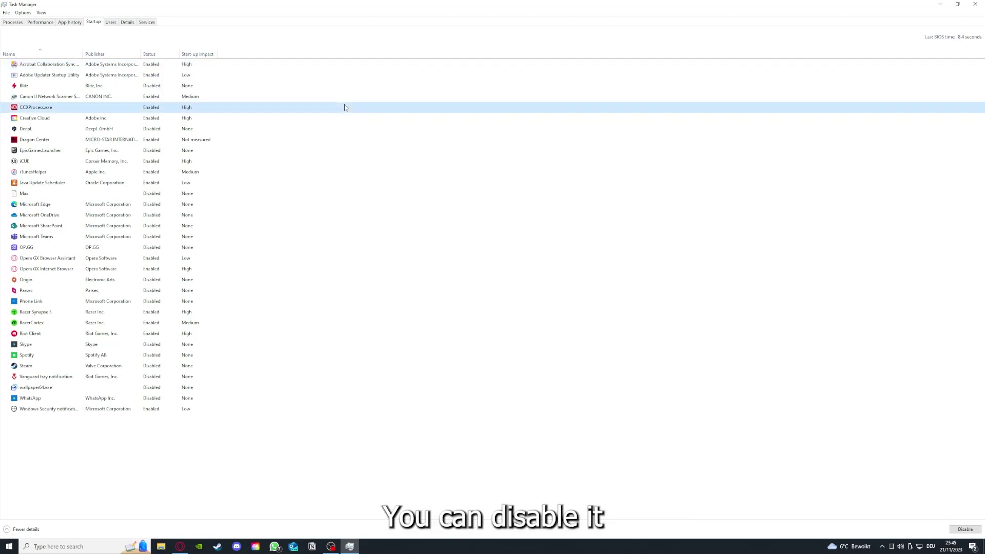
left_click(518, 216)
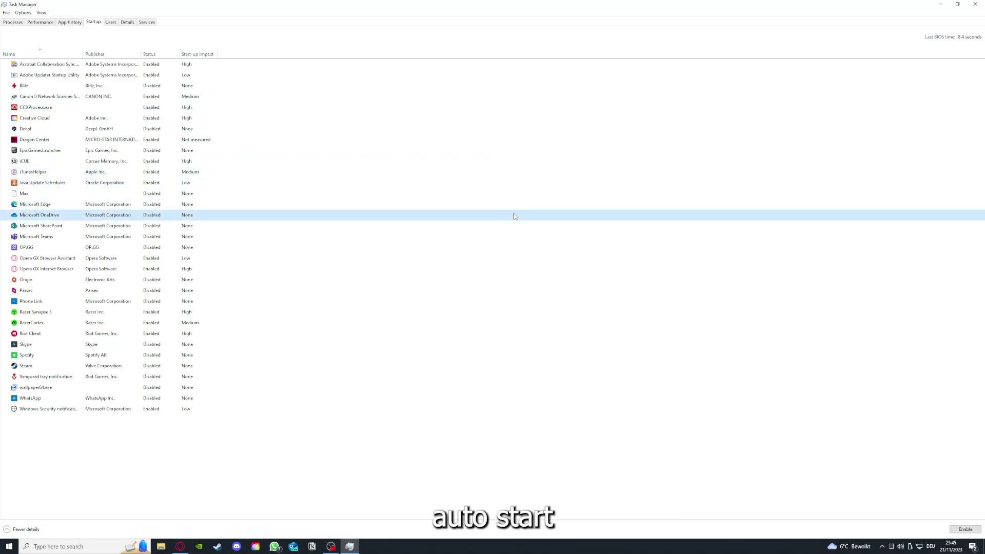
left_click(61, 65)
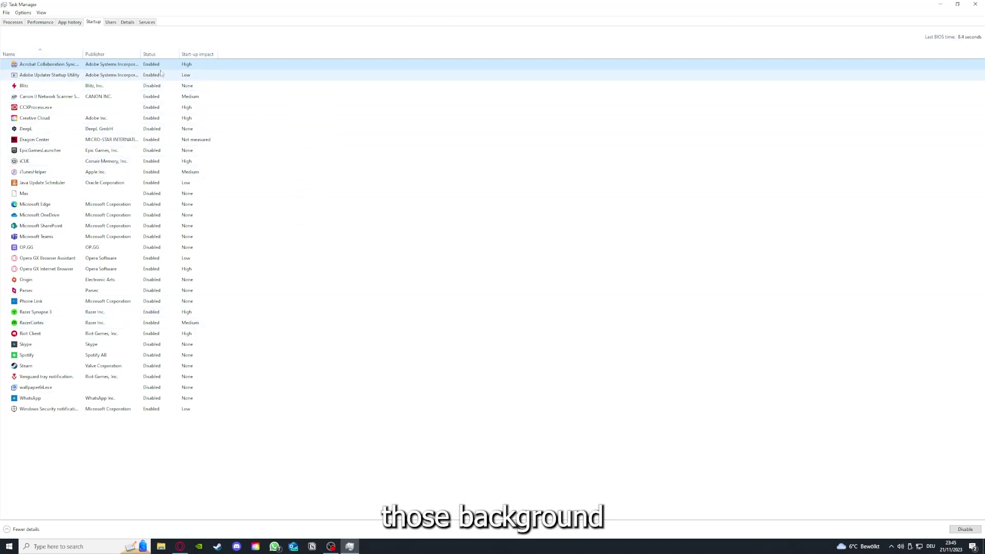
left_click(242, 224)
left_click(275, 302)
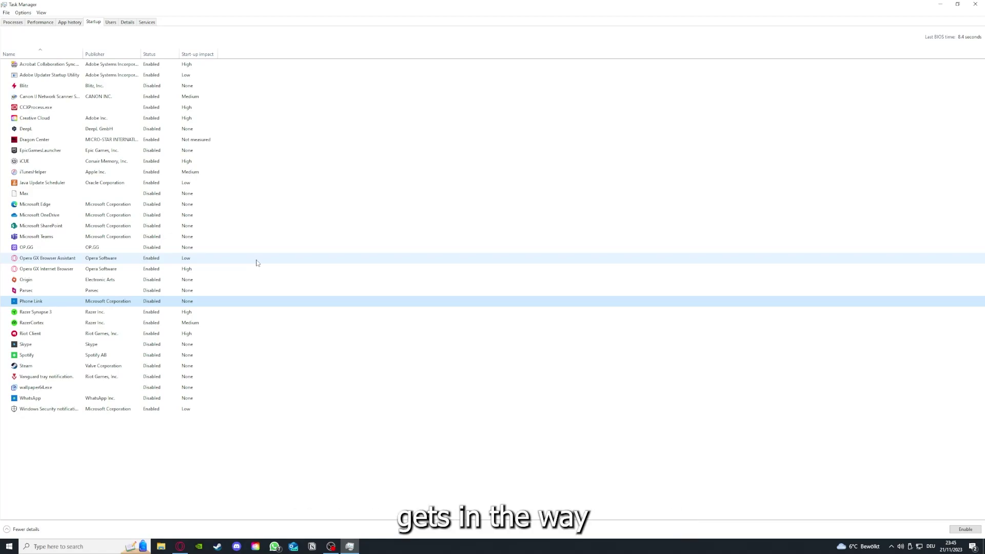
left_click(215, 177)
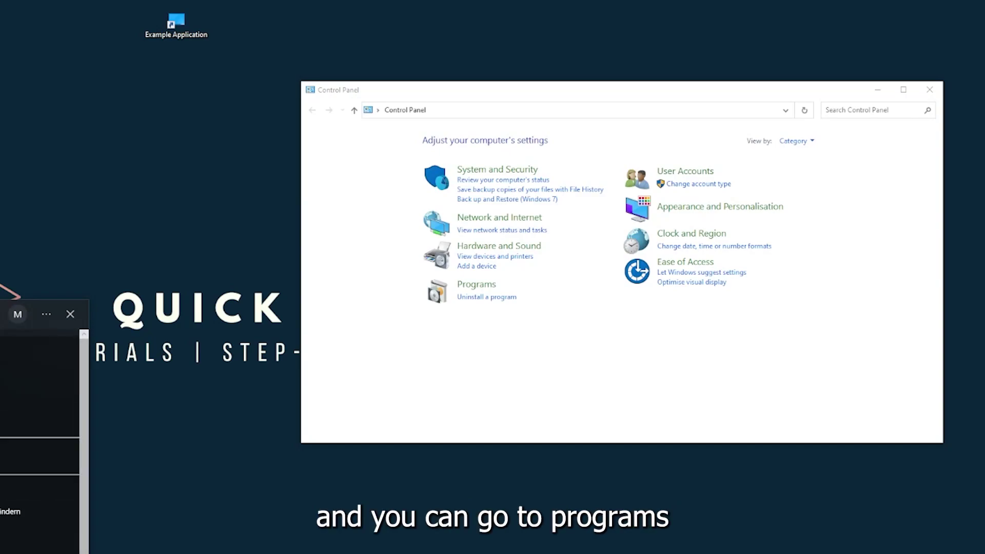
- Go to Programs > Programs and Features and scroll the installed programs list to Overwolf
key("Escape")
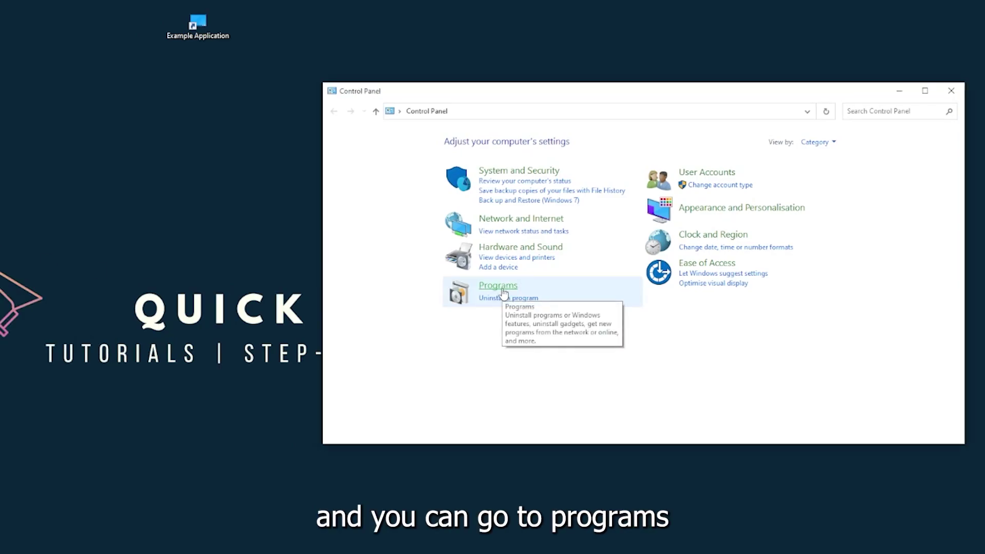
left_click(498, 287)
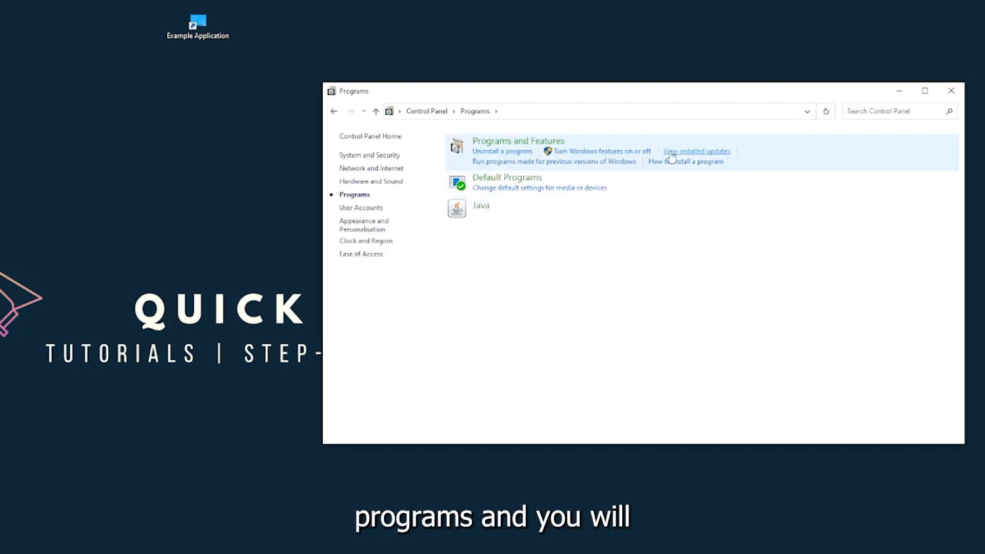
left_click(532, 146)
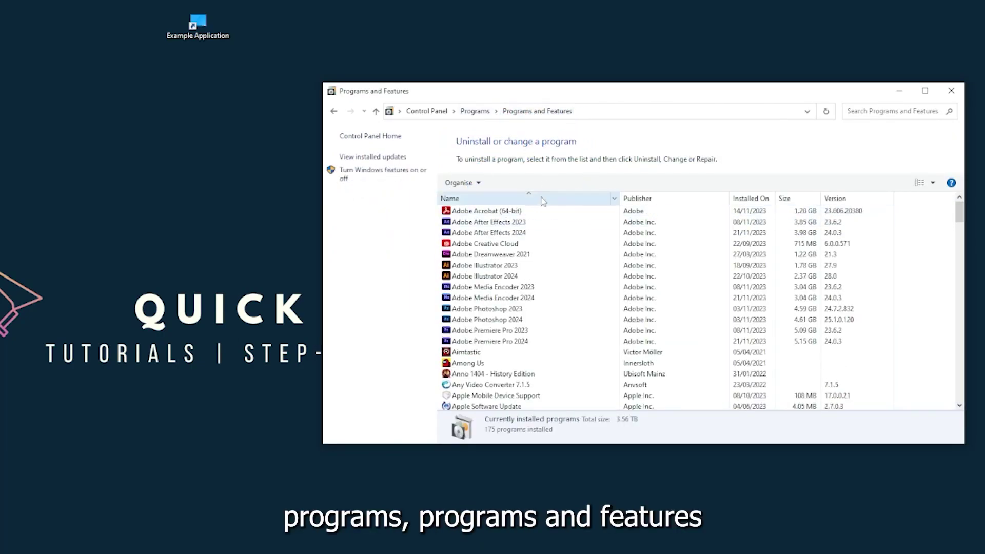
scroll(521, 289, "down", 20)
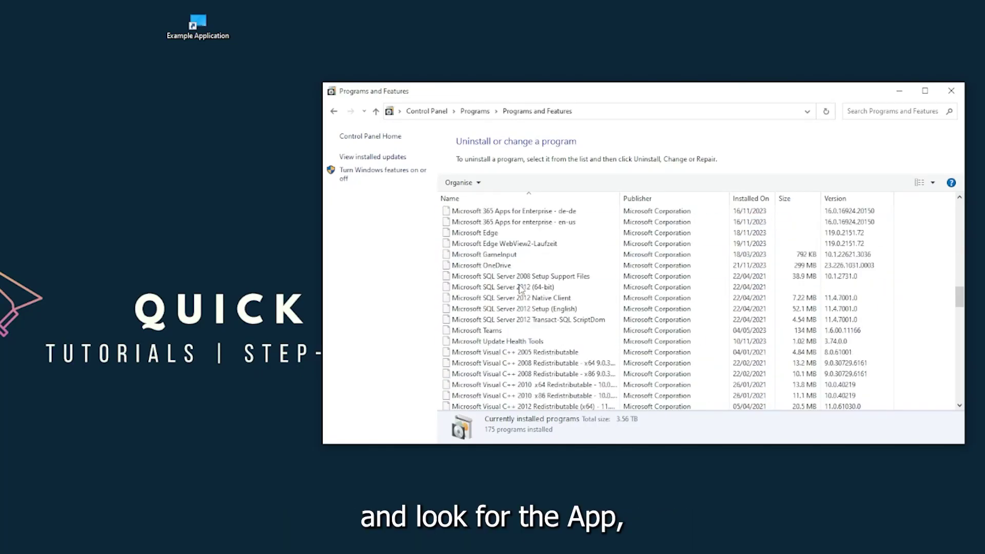
scroll(521, 288, "down", 17)
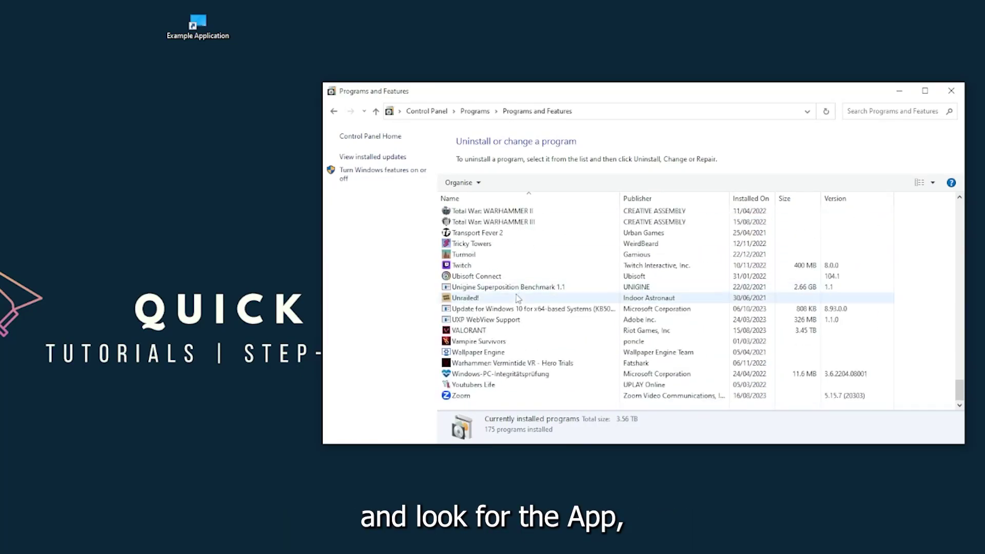
scroll(495, 339, "up", 15)
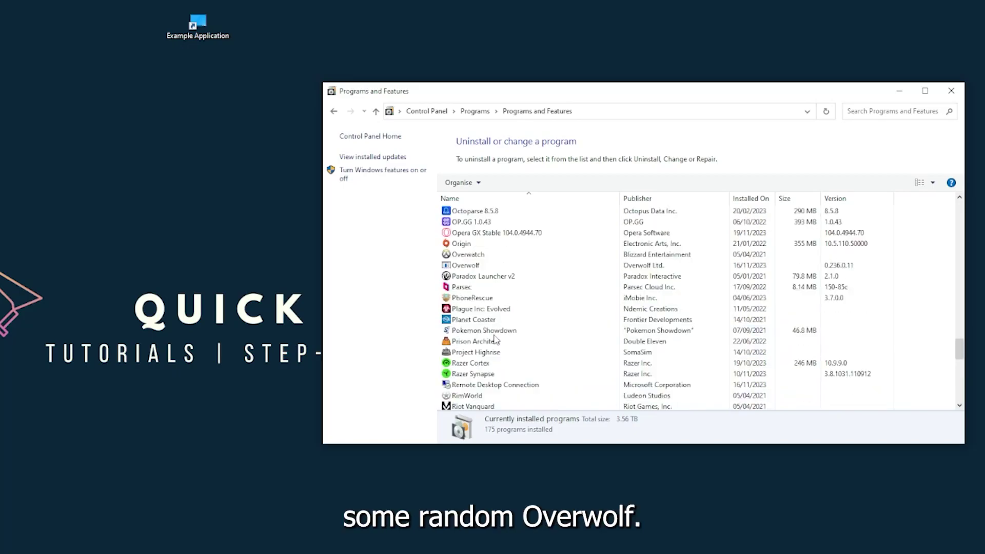
scroll(477, 336, "up", 2)
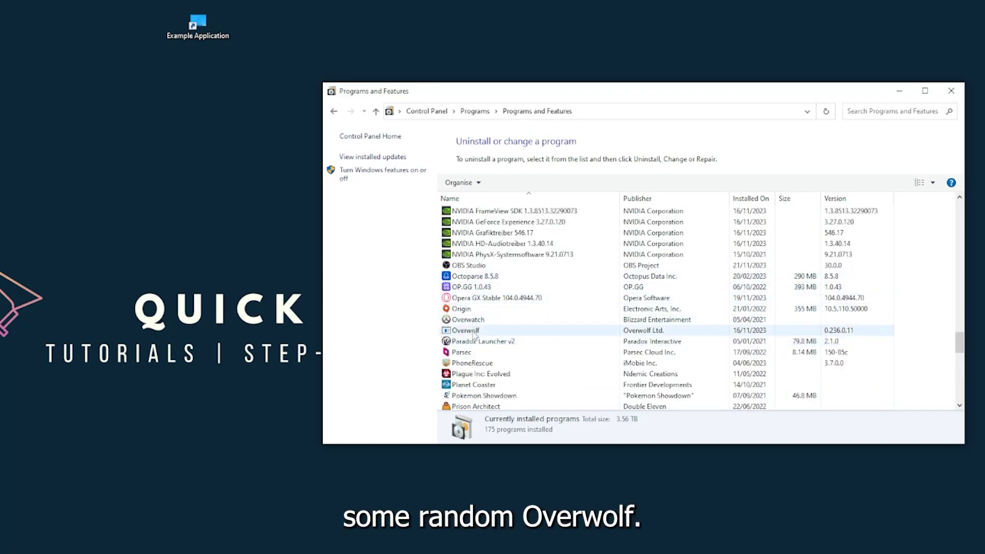
- Try Uninstall/Change on Overwolf and, after the error, confirm Yes to remove it from the list
left_click(475, 334)
right_click(473, 334)
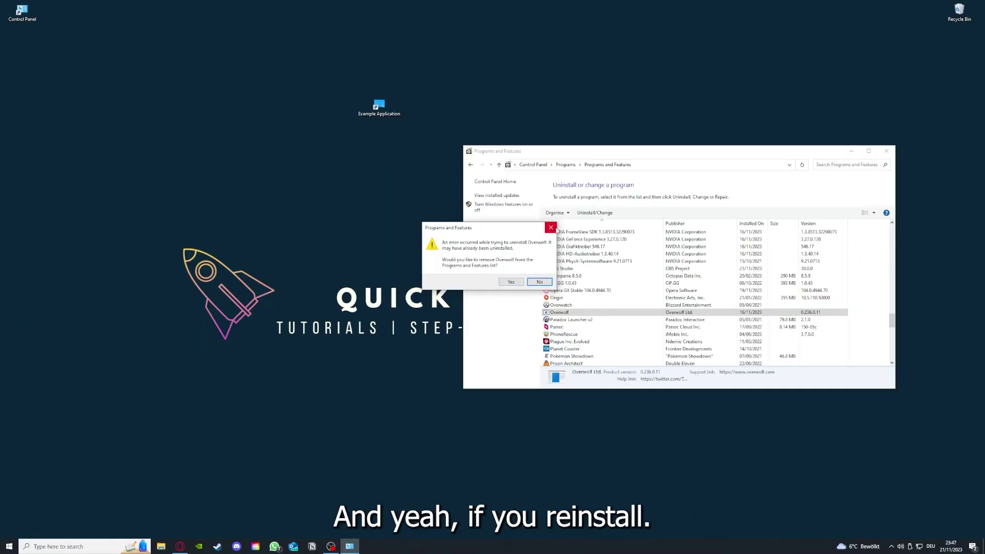
left_click(551, 227)
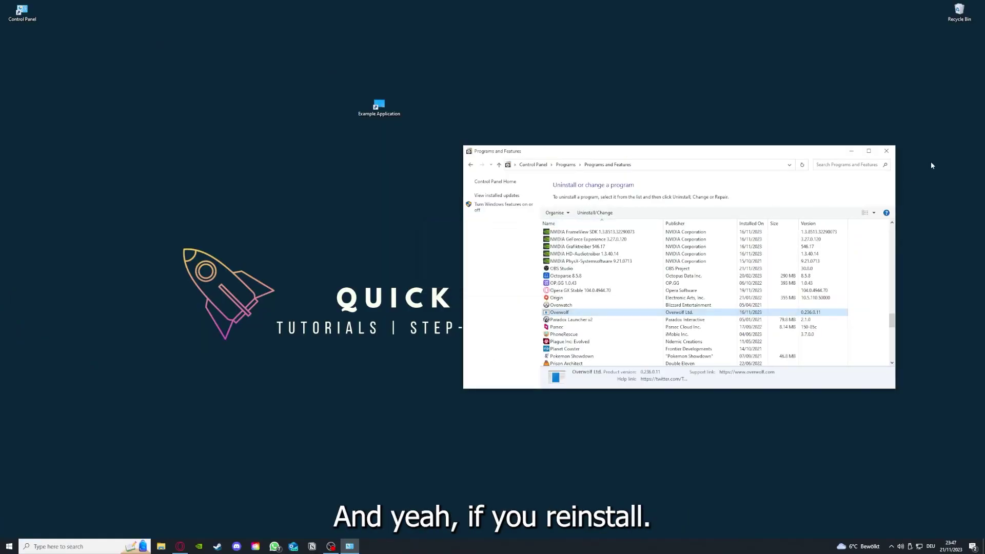
- Close the Programs and Features window
left_click(886, 151)
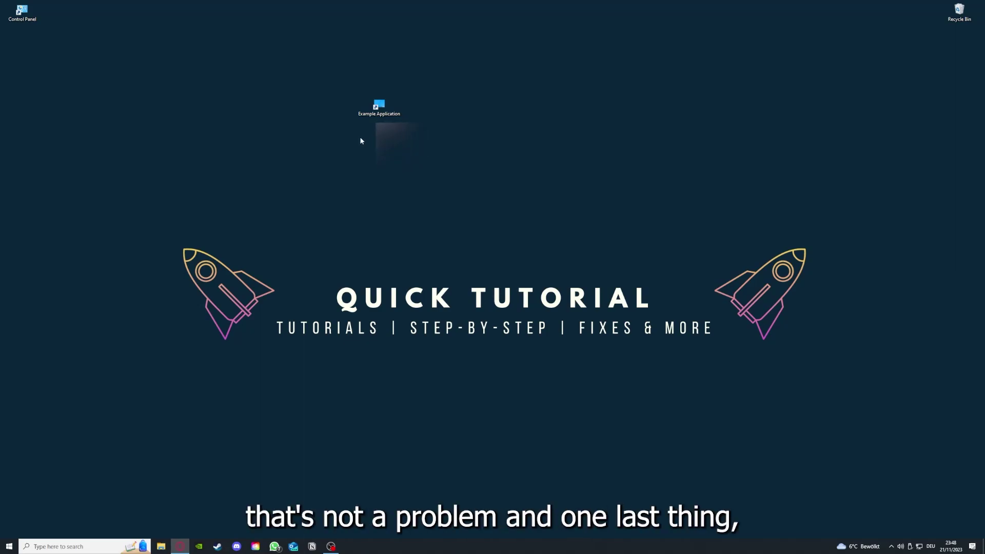
- Open the Example Application shortcut's Properties on the Security tab and move the dialog aside
right_click(372, 102)
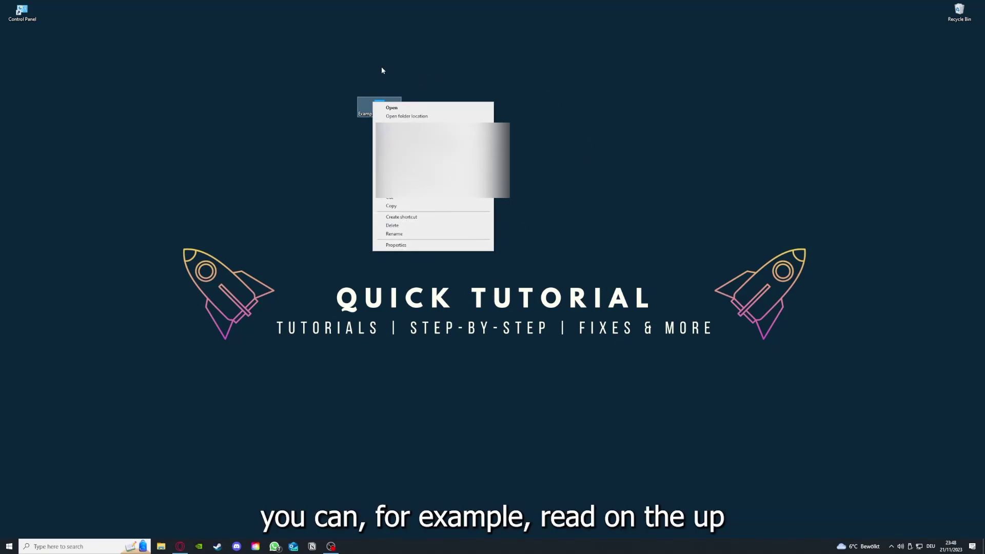
left_click(395, 245)
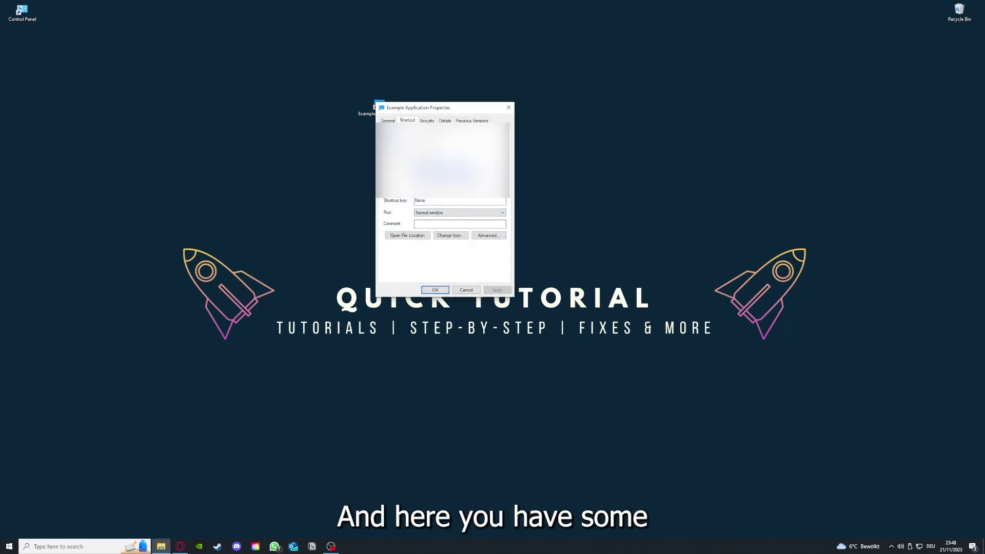
key("ctrl+Tab")
key("ctrl+Tab")
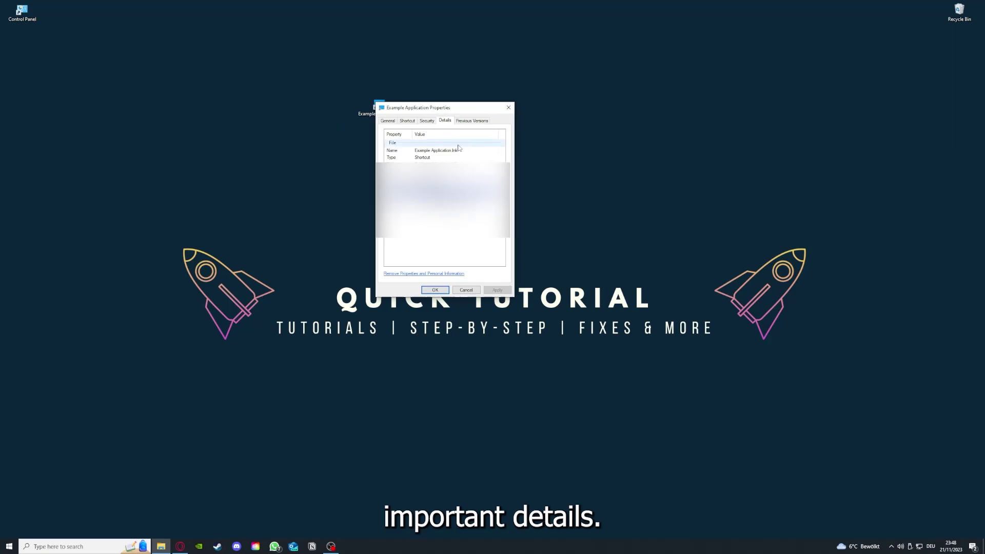
left_click_drag(447, 108, 520, 141)
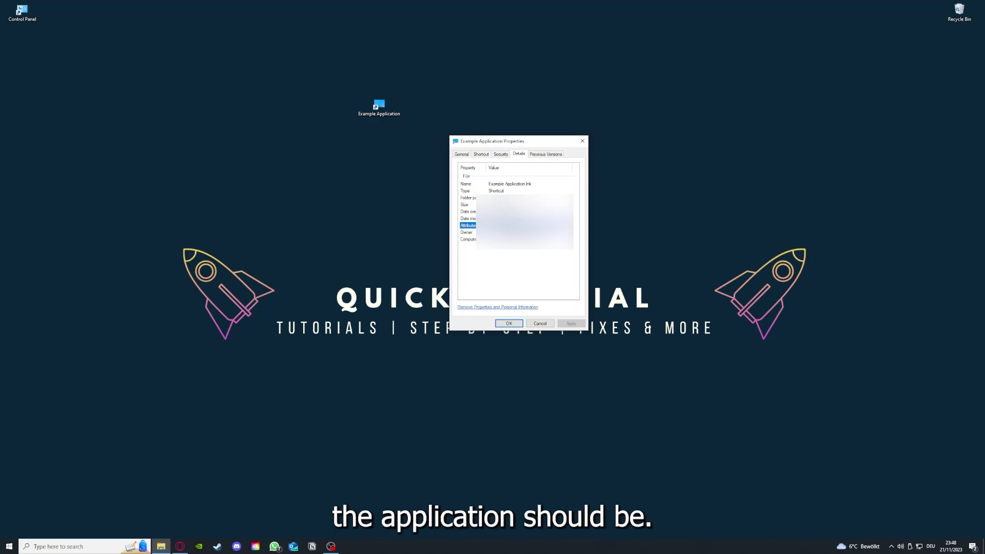
- View Previous Versions, return to the Shortcut tab, and open the shortcut's file location
left_click(551, 155)
left_click(481, 154)
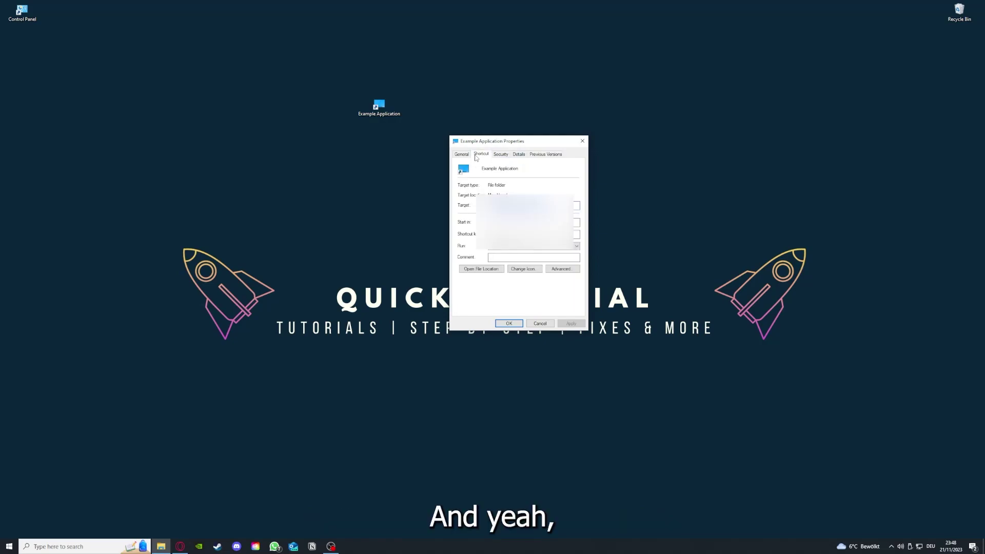
left_click(473, 270)
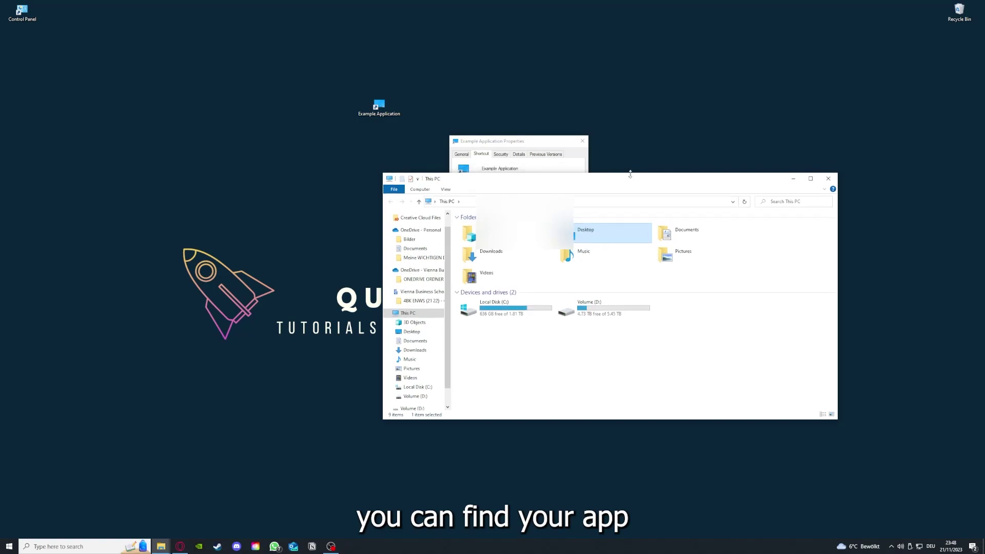
- Drag the This PC window below the Properties dialog to review its folders and drives
left_click_drag(632, 178, 521, 284)
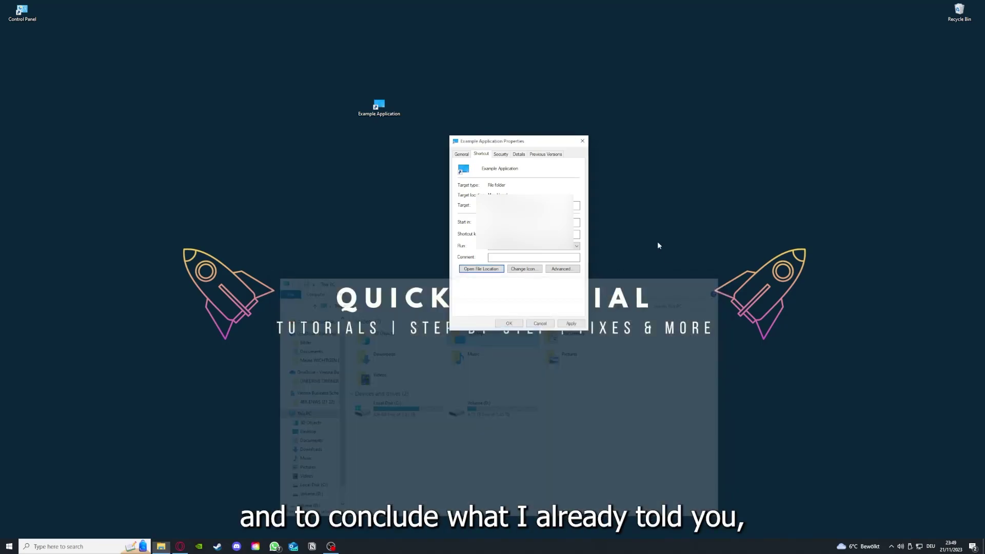
- Close the This PC window and the Example Application Properties dialog
left_click(717, 280)
key("Escape")
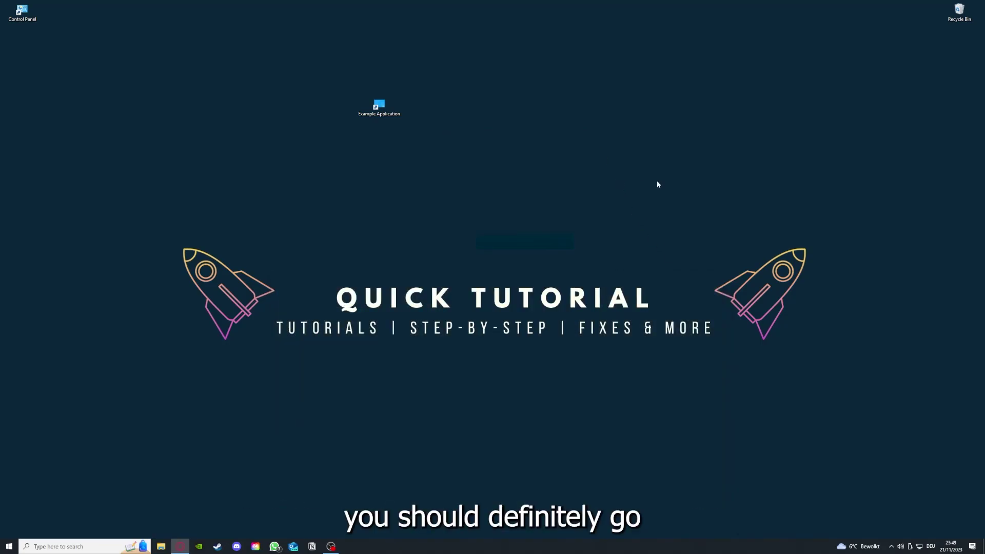